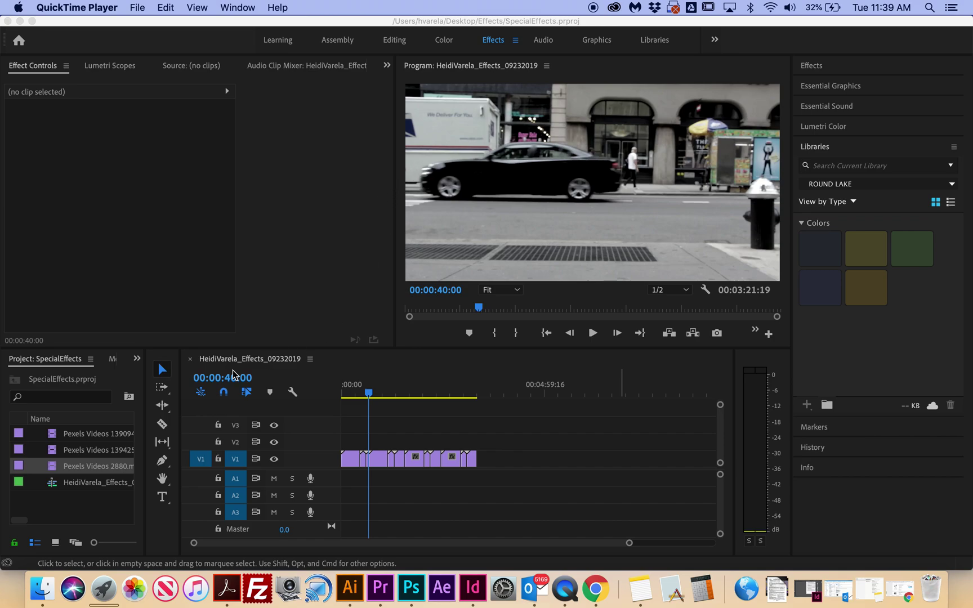
# - Look through the Editing and Effects workspaces and switch to the Graphics workspace
pyautogui.click(160, 505)
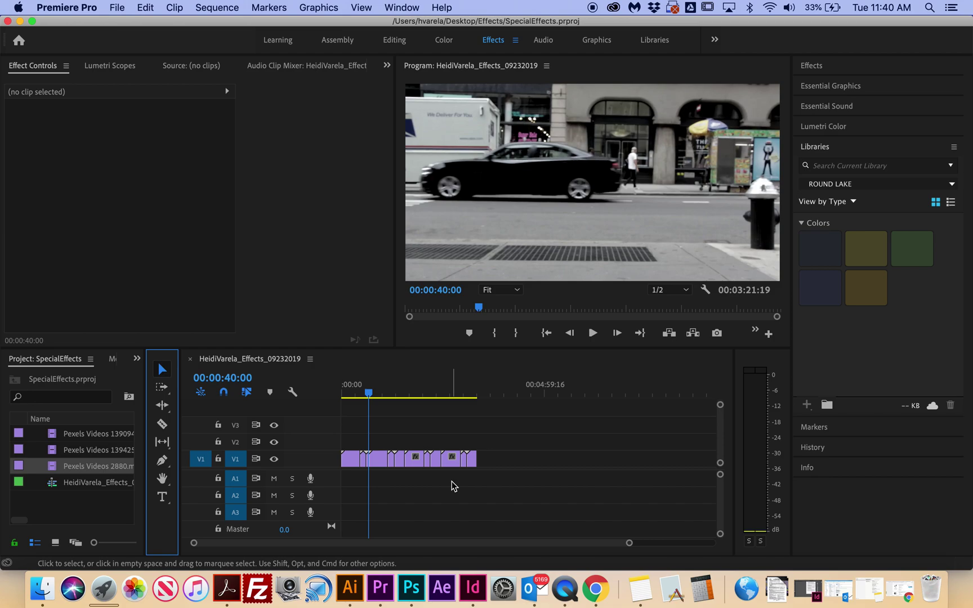
pyautogui.click(395, 40)
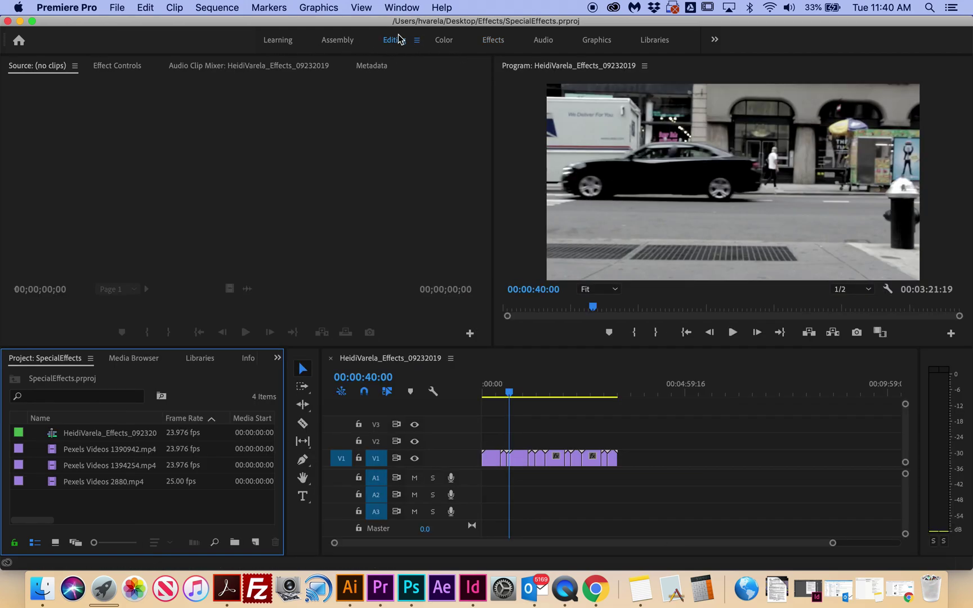
pyautogui.click(489, 42)
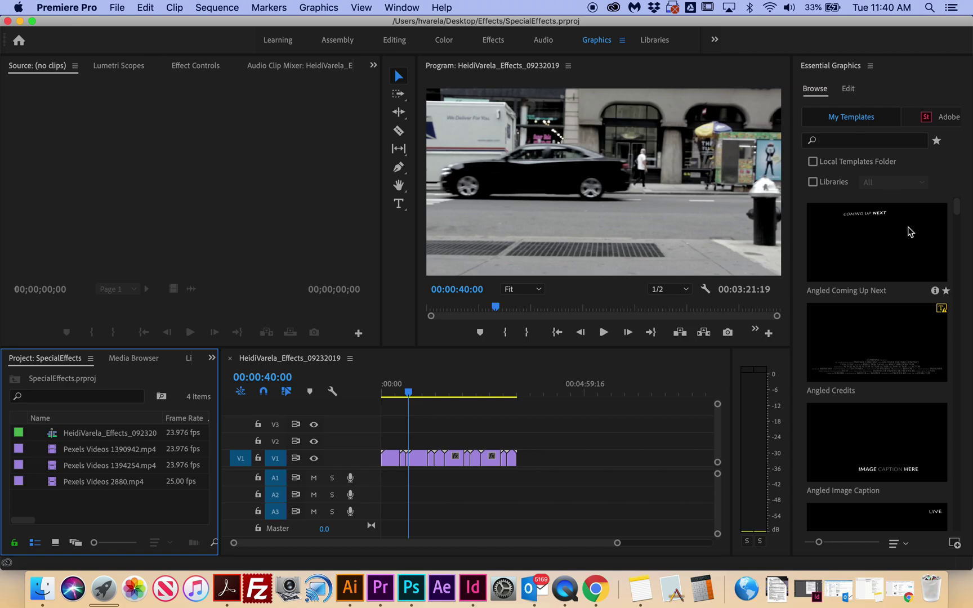
# - Search the Essential Graphics templates for "lower third"
pyautogui.moveTo(961, 211)
pyautogui.mouseDown()
pyautogui.moveTo(965, 233)
pyautogui.moveTo(965, 208)
pyautogui.mouseUp()
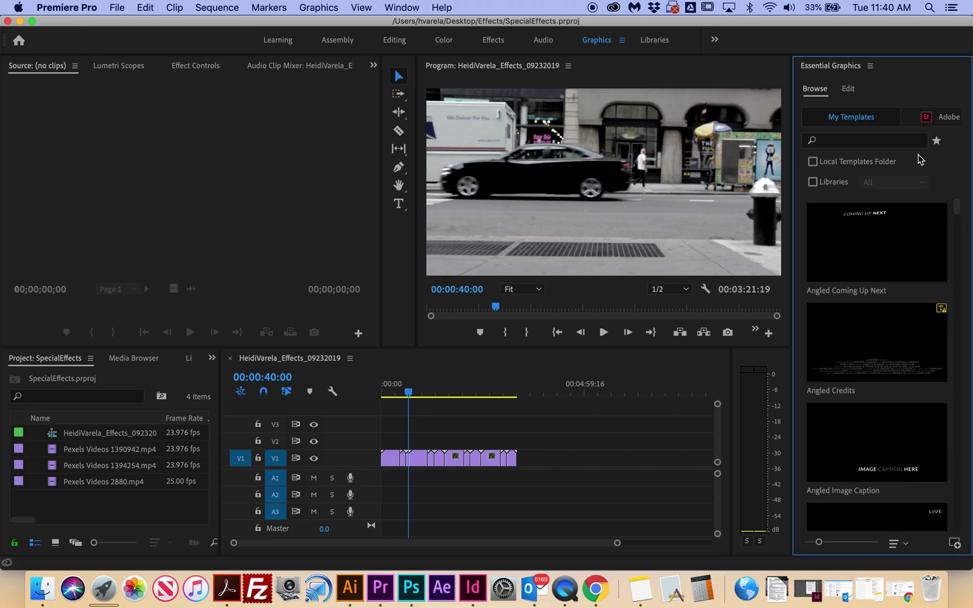
pyautogui.click(857, 138)
pyautogui.write('lower')
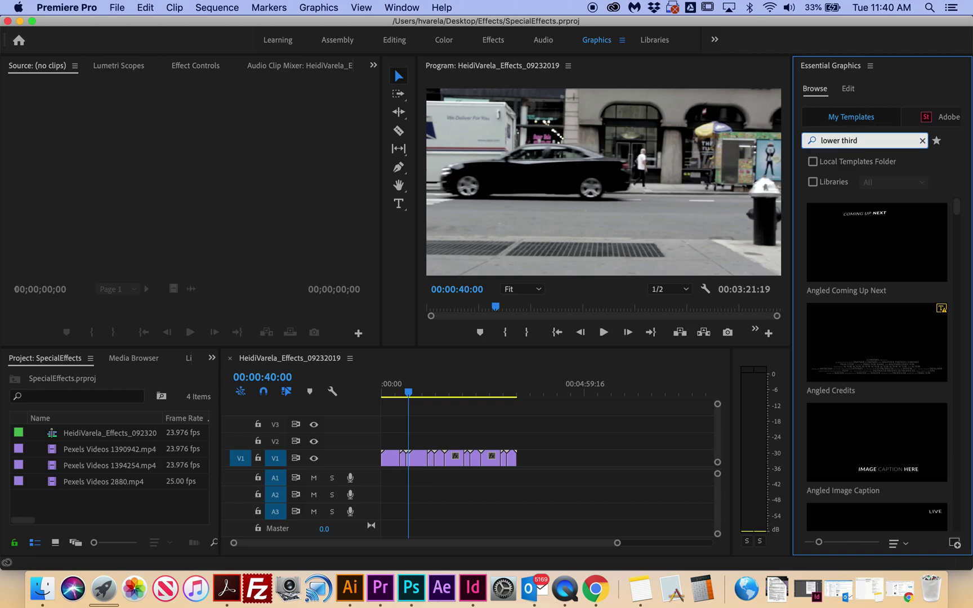
pyautogui.write(' third')
pyautogui.press('Return')
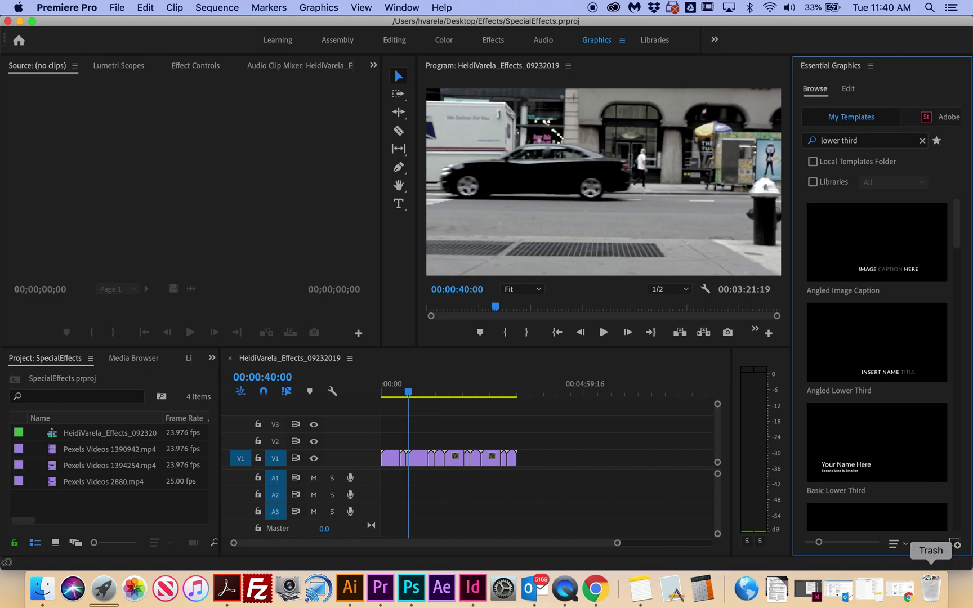
# - Place the Bold Lower Third Left template on track V2 near 00:00:40:00, above the street clip
pyautogui.scroll(-8, 918, 326)
pyautogui.scroll(-10, 918, 329)
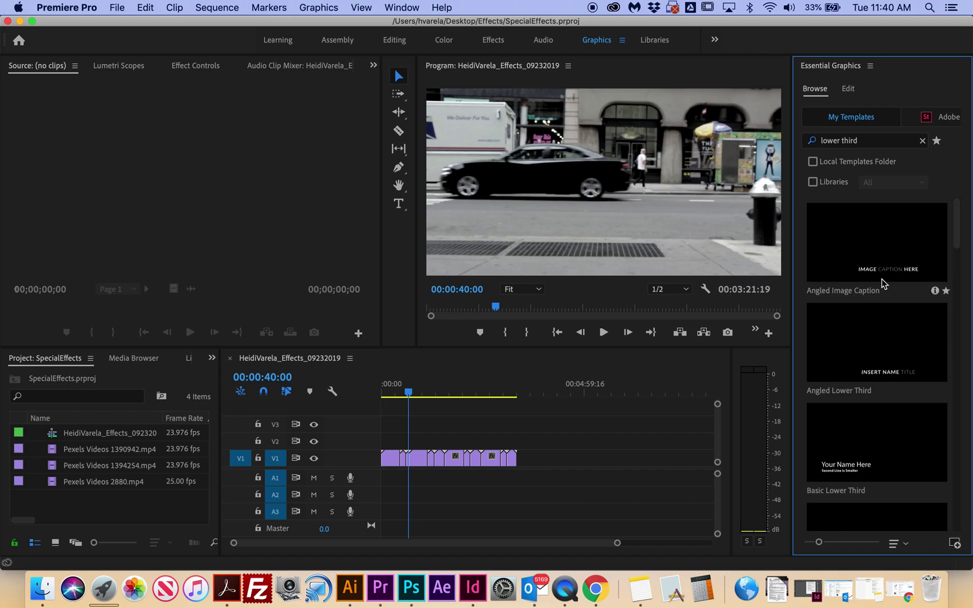
pyautogui.scroll(-2, 890, 410)
pyautogui.scroll(-1, 889, 345)
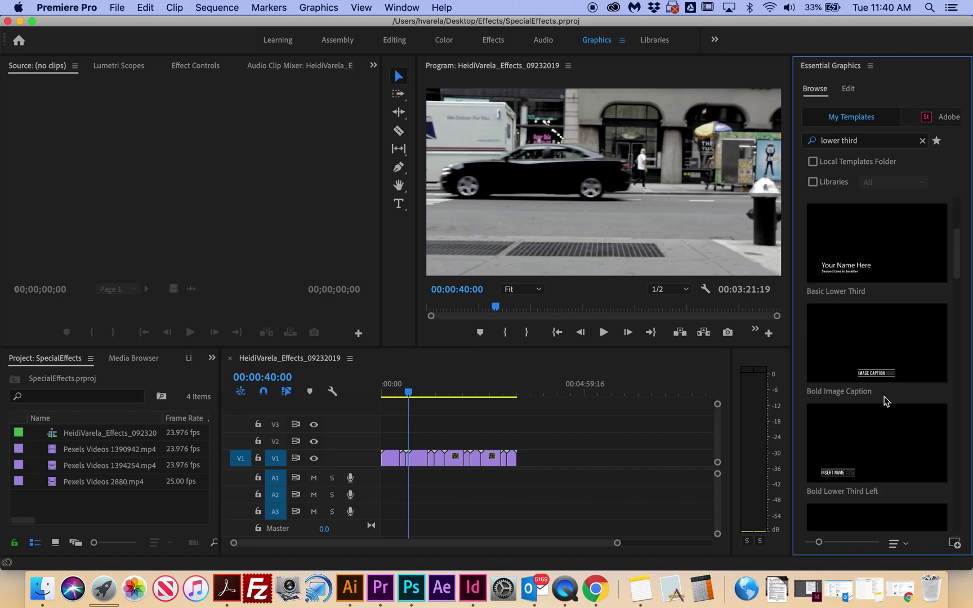
pyautogui.moveTo(842, 474); pyautogui.dragTo(418, 453)
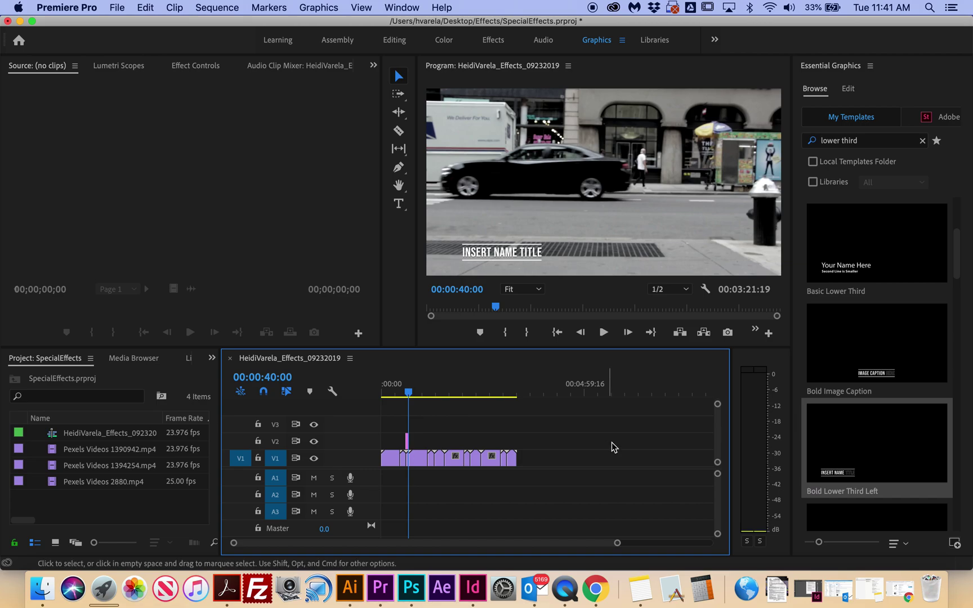
# - Trim the V2 title's start to match the short street clip beneath it and park the playhead at 00:00:39:13
pyautogui.press('-')
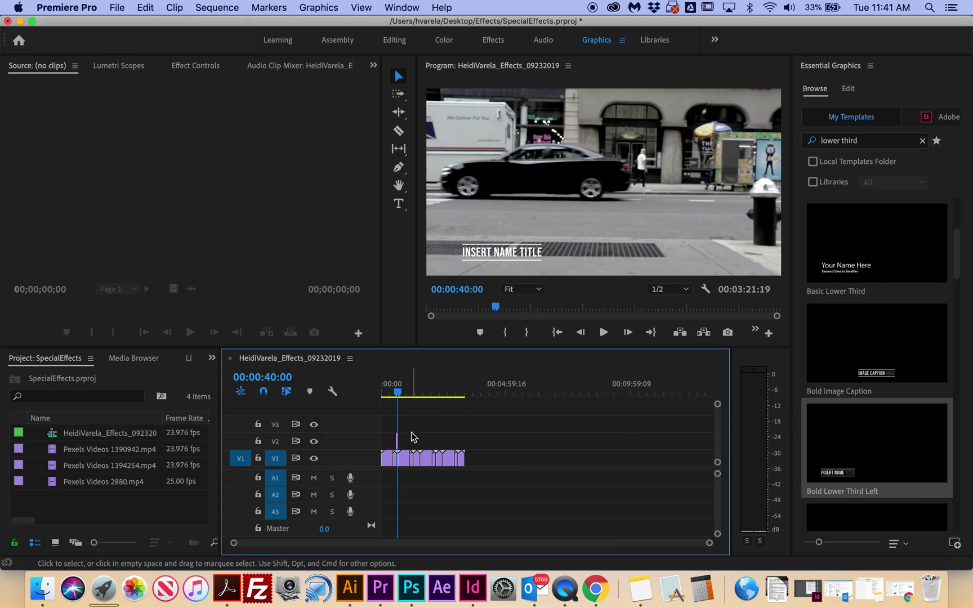
pyautogui.press('=')
pyautogui.press('=')
pyautogui.press('=')
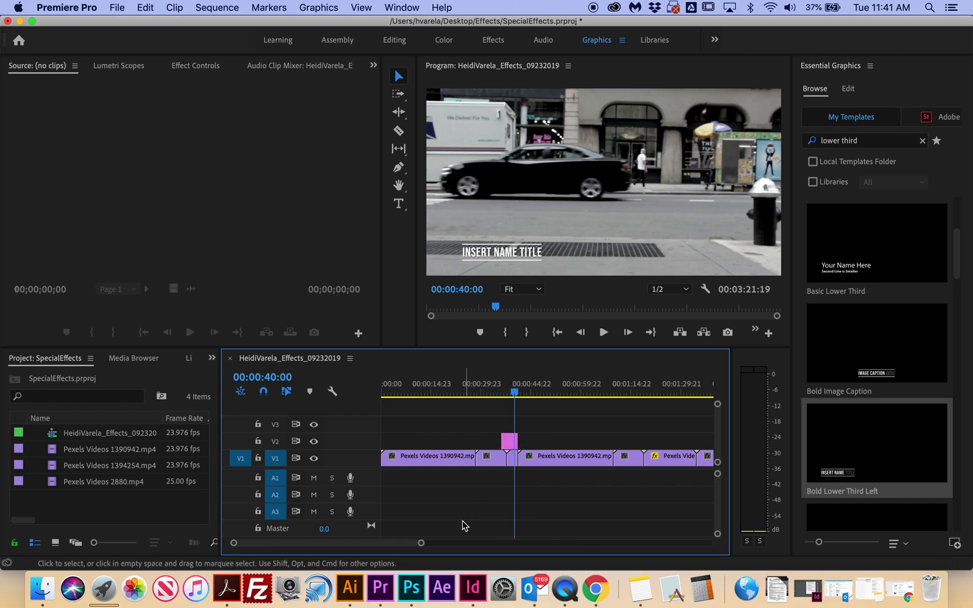
pyautogui.moveTo(422, 543); pyautogui.dragTo(493, 558)
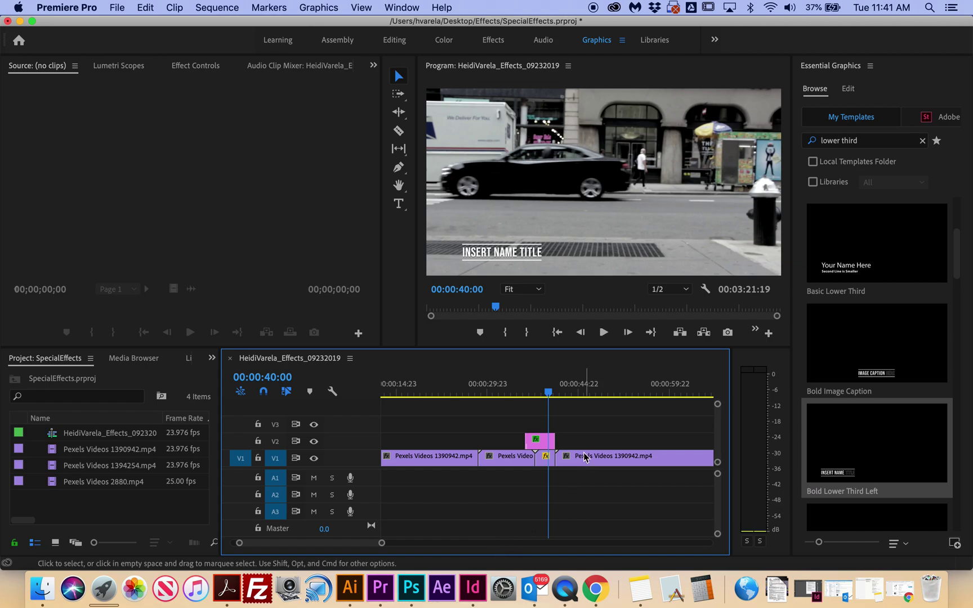
pyautogui.moveTo(530, 441); pyautogui.dragTo(535, 441)
pyautogui.moveTo(549, 394); pyautogui.dragTo(545, 396)
# - Replace the lower third's placeholder text with "DURATION"
pyautogui.click(526, 249)
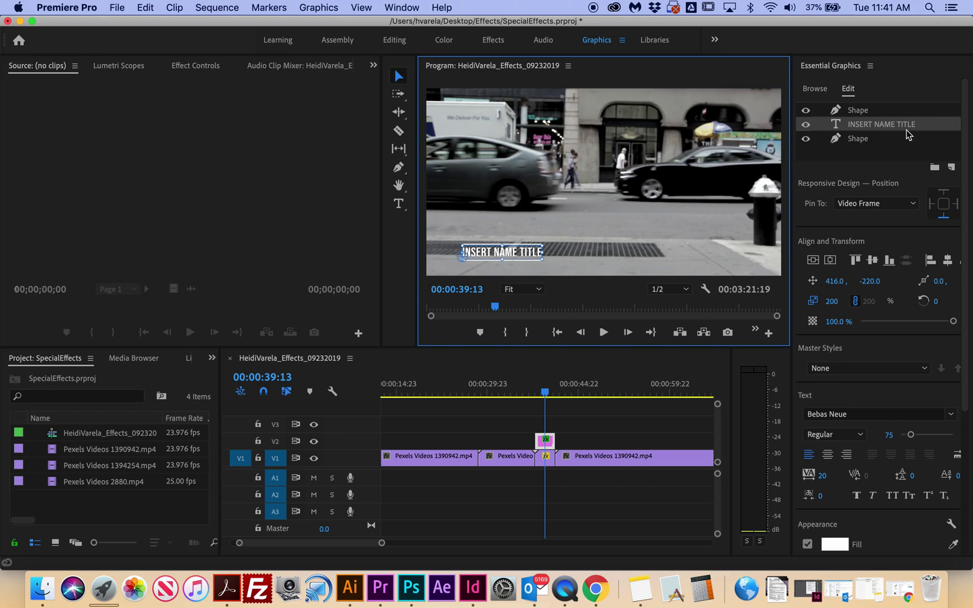
pyautogui.click(398, 203)
pyautogui.moveTo(539, 249); pyautogui.dragTo(454, 250)
pyautogui.write('DUR')
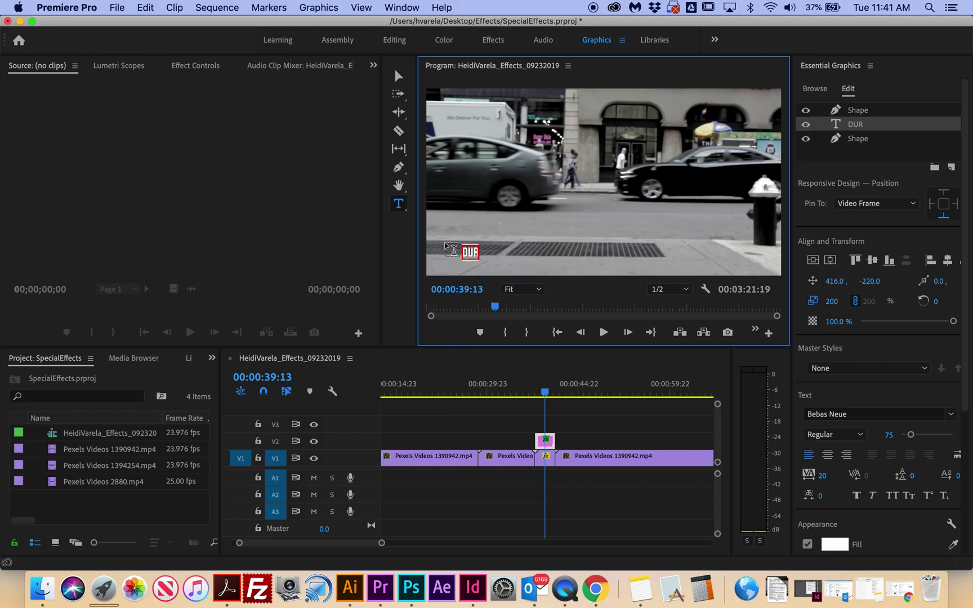
pyautogui.write('ATION')
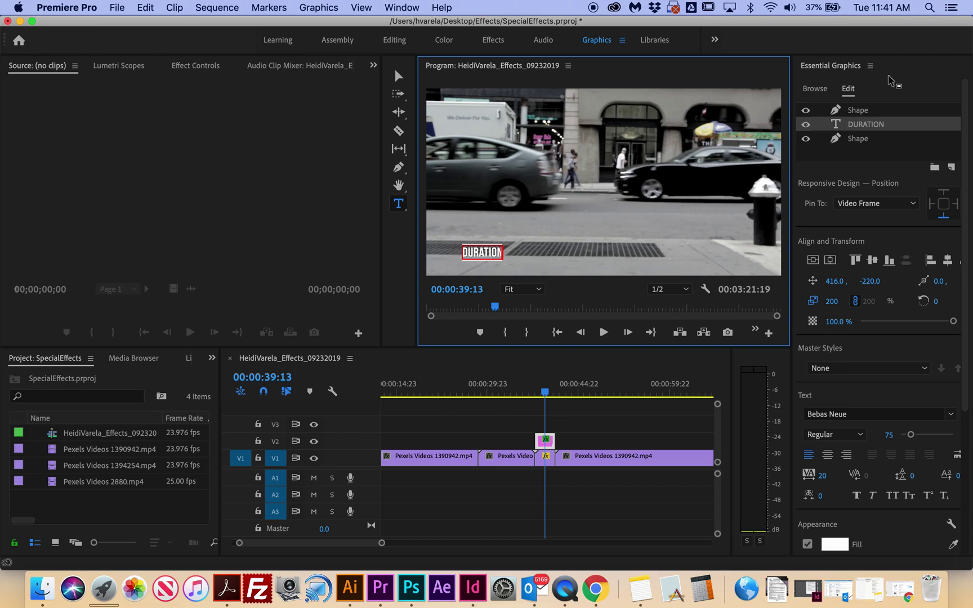
# - Examine the font choices and the transform and appearance settings of the DURATION text
pyautogui.scroll(-2, 860, 341)
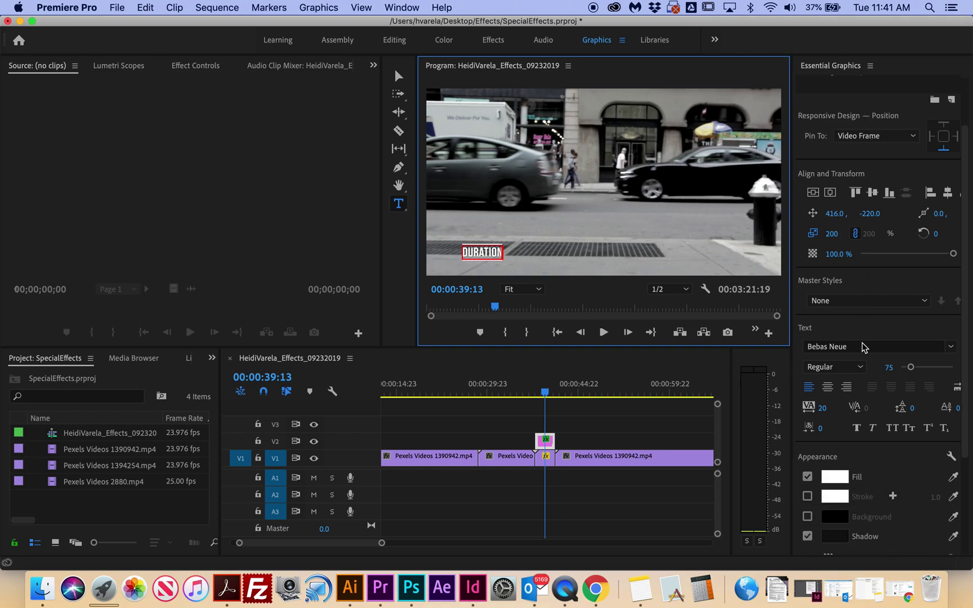
pyautogui.click(950, 348)
pyautogui.click(929, 347)
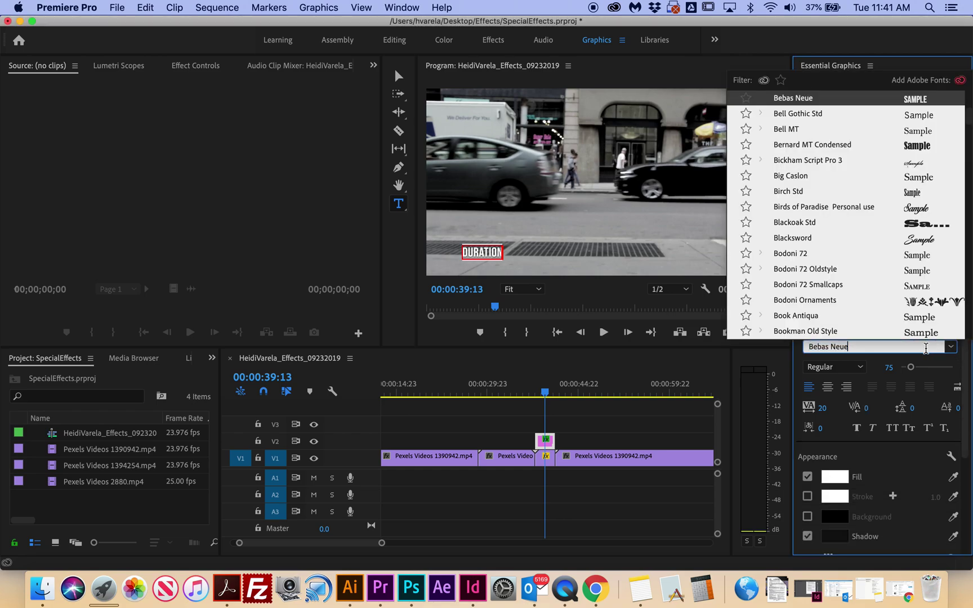
pyautogui.click(890, 459)
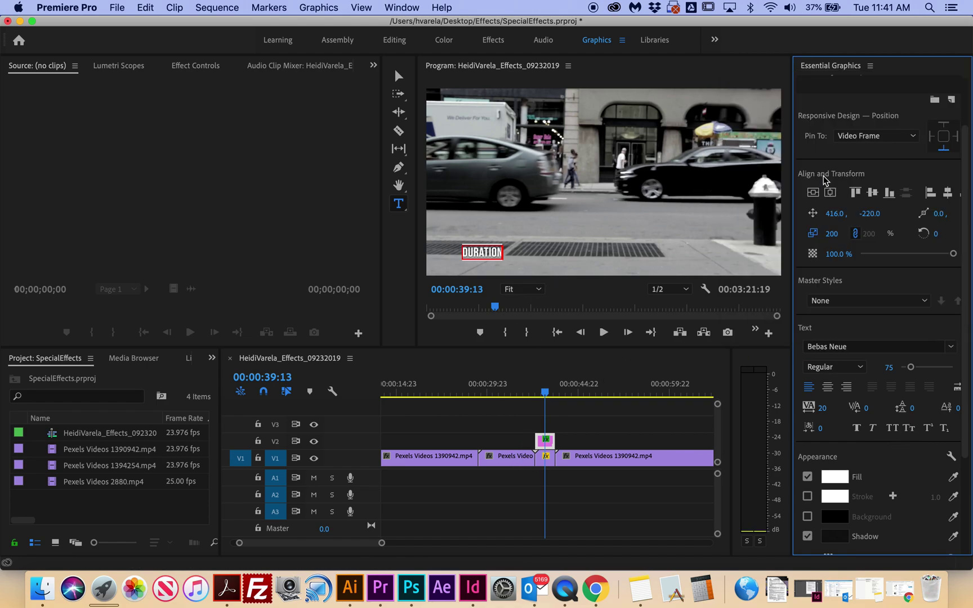
pyautogui.scroll(-5, 873, 467)
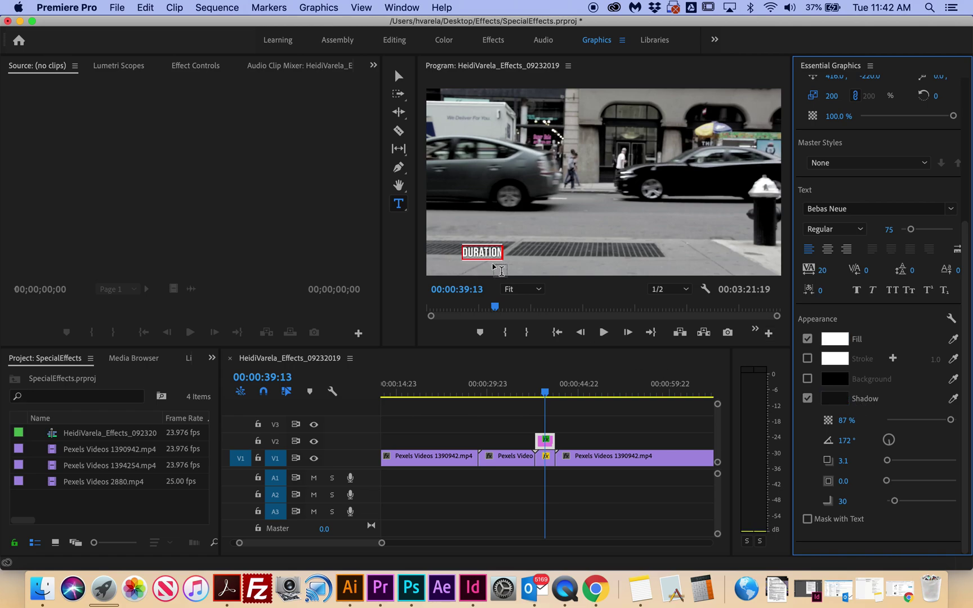
pyautogui.scroll(5, 876, 188)
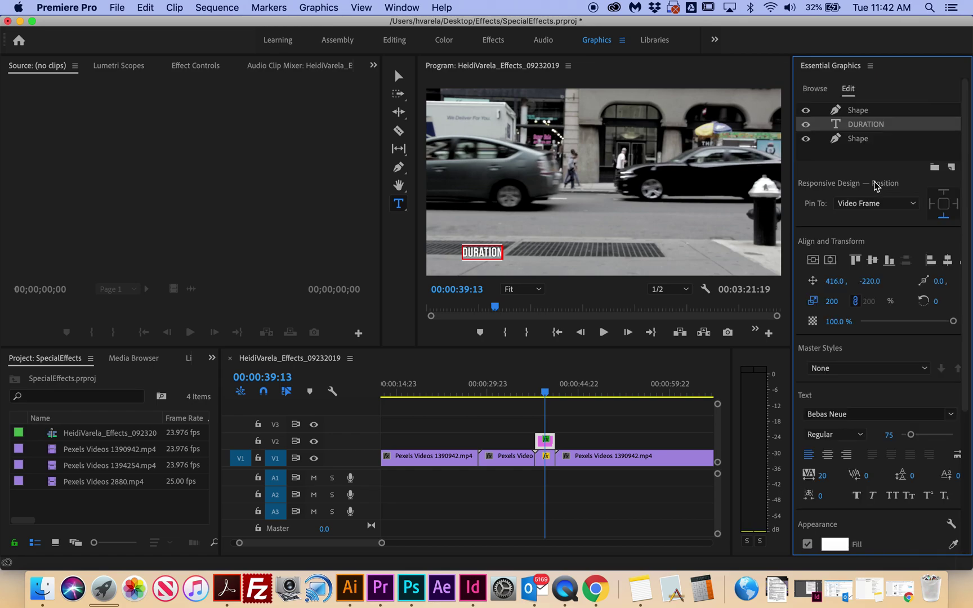
# - Add another Bold Lower Third Left title on V2 directly after the DURATION title, spanning the whole following ocean clip
pyautogui.click(815, 89)
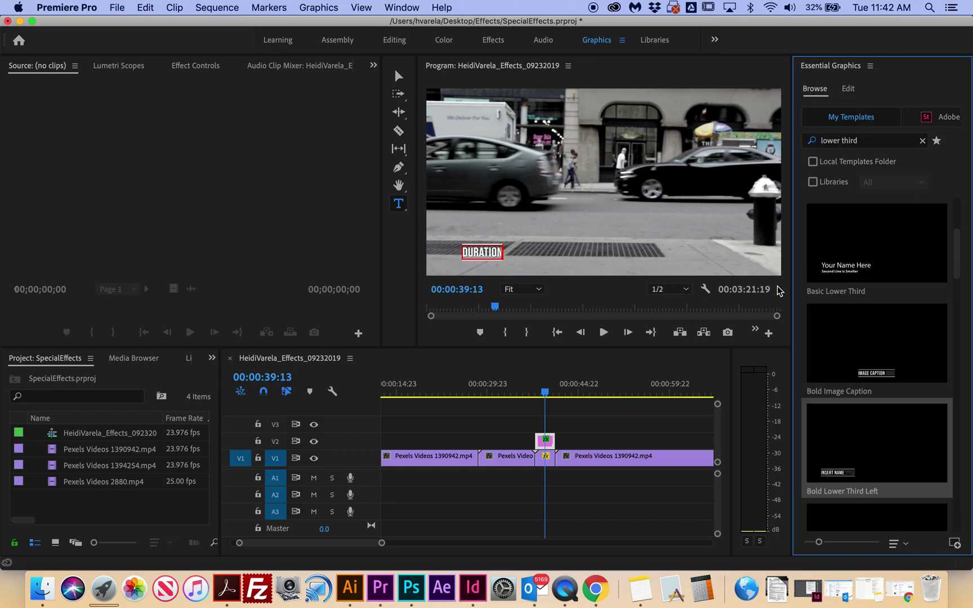
pyautogui.moveTo(860, 456); pyautogui.dragTo(713, 443)
pyautogui.click(576, 443)
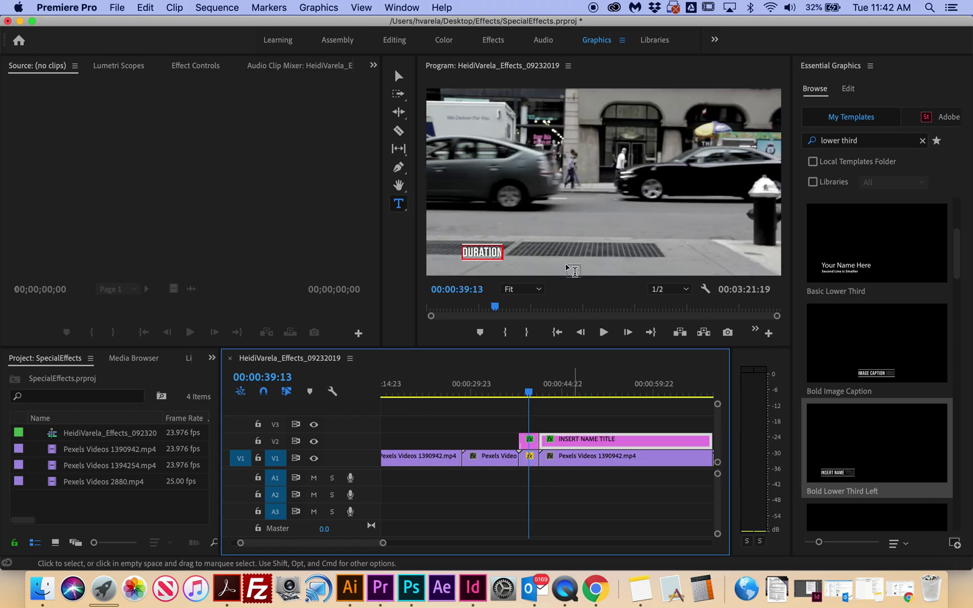
pyautogui.click(488, 252)
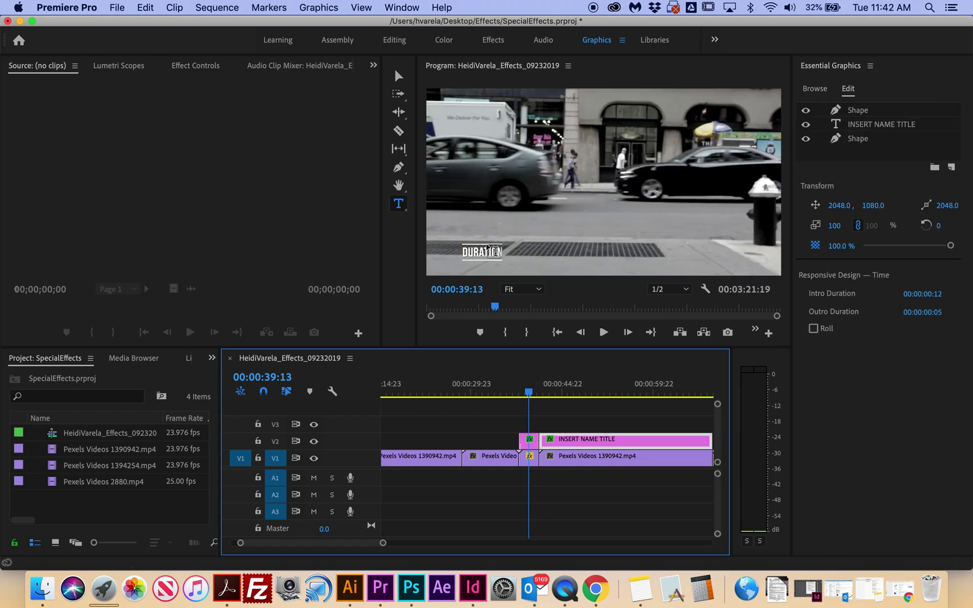
pyautogui.moveTo(500, 252); pyautogui.dragTo(461, 252)
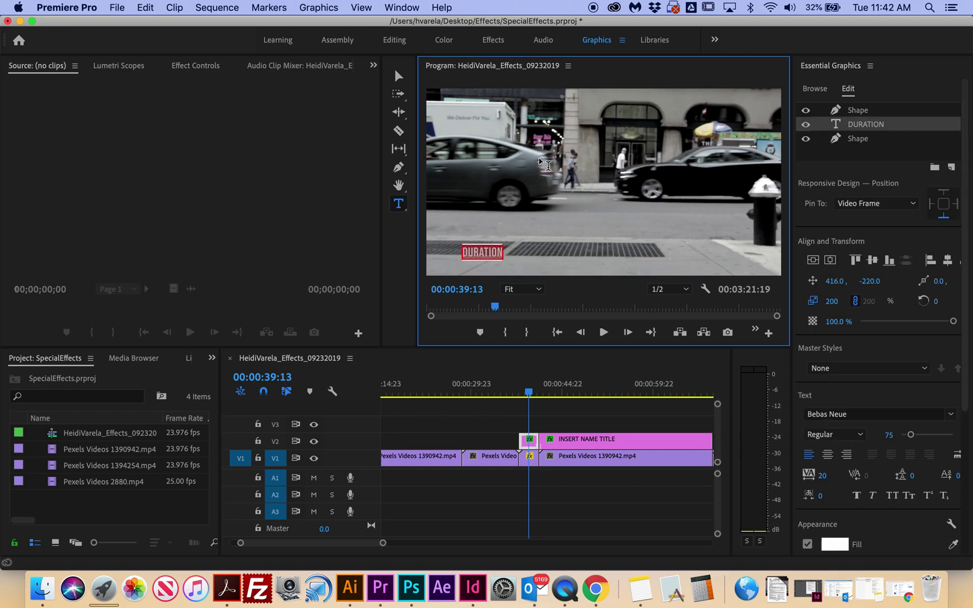
pyautogui.write('OPACITY')
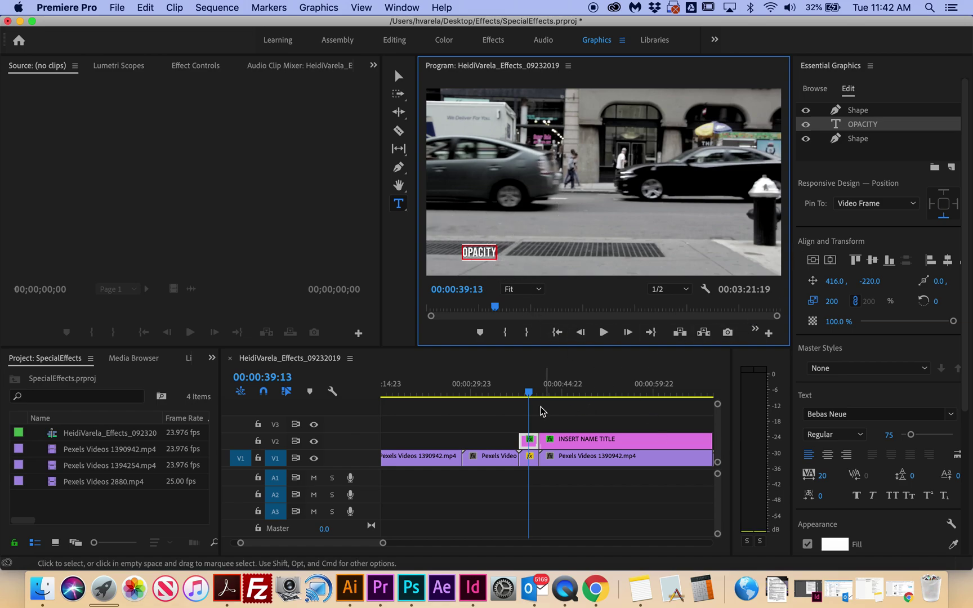
# - Replace the placeholder text of the second lower third, shown at 00:00:45:13, with "OPACITY"
pyautogui.moveTo(530, 395); pyautogui.dragTo(565, 409)
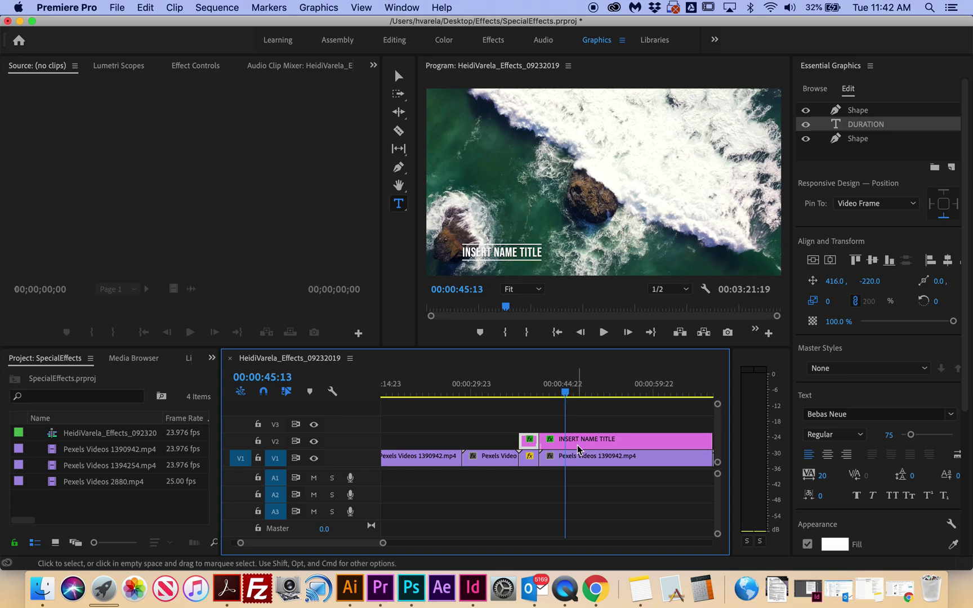
pyautogui.click(535, 253)
pyautogui.click(532, 253)
pyautogui.moveTo(542, 253); pyautogui.dragTo(456, 243)
pyautogui.write('OPACITY')
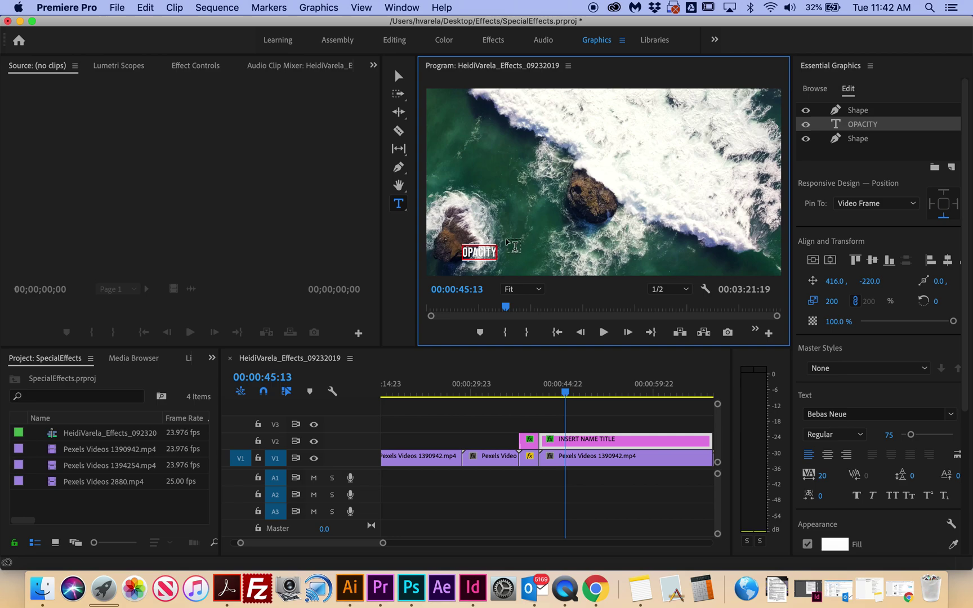
# - Return the playhead to 00:00:39:16 and select the DURATION title clip on V2
pyautogui.moveTo(565, 394); pyautogui.dragTo(538, 409)
pyautogui.click(530, 440)
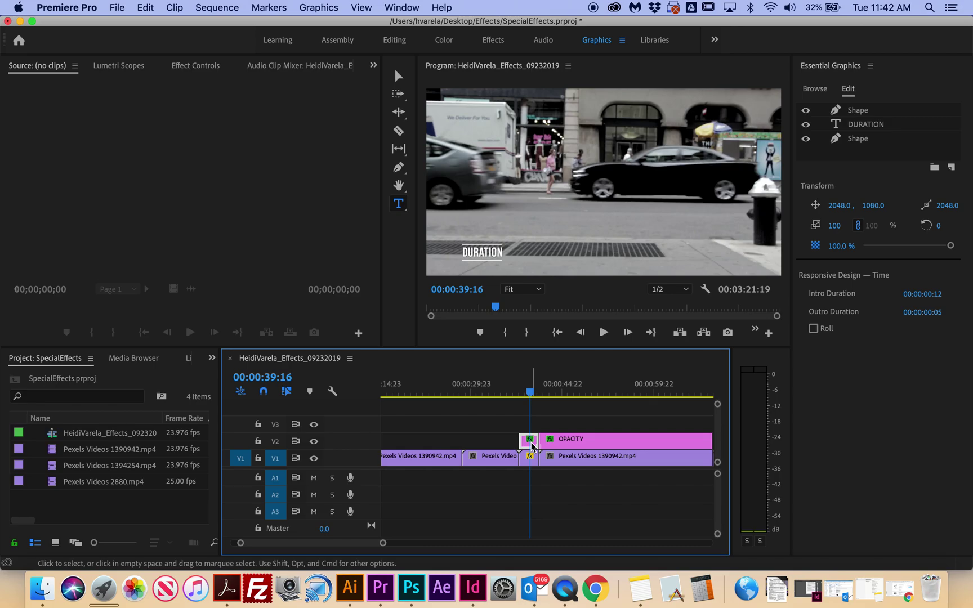